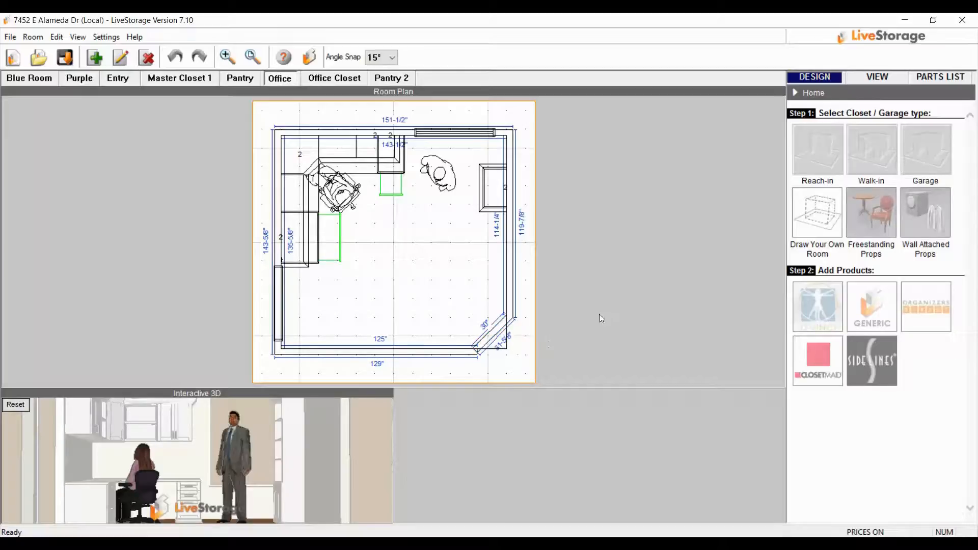
# View the office design in 3D and orbit it slightly
pyautogui.click(877, 77)
pyautogui.moveTo(627, 236); pyautogui.dragTo(597, 235)
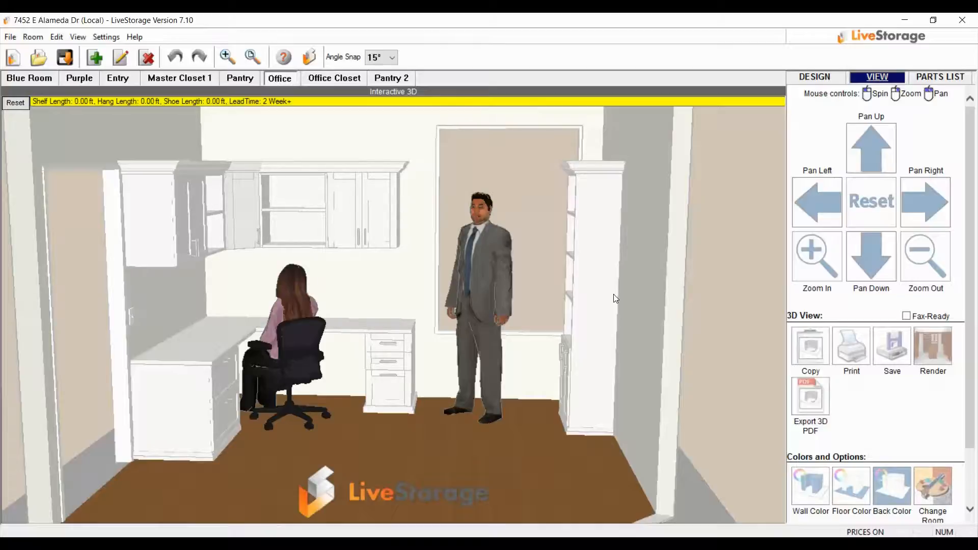
# Open the parts list and start adding a catalog item to the Office room
pyautogui.click(941, 81)
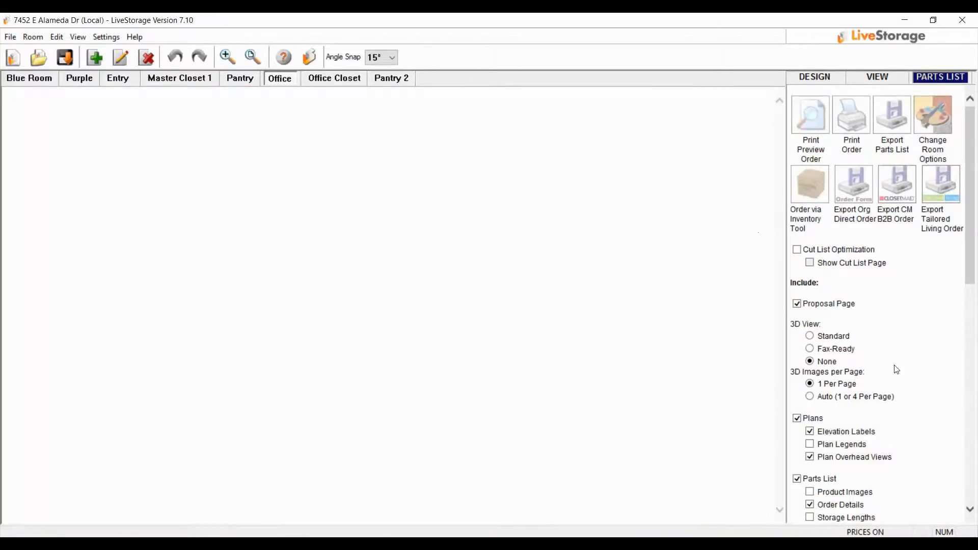
pyautogui.scroll(-1, 895, 371)
pyautogui.scroll(-10, 895, 367)
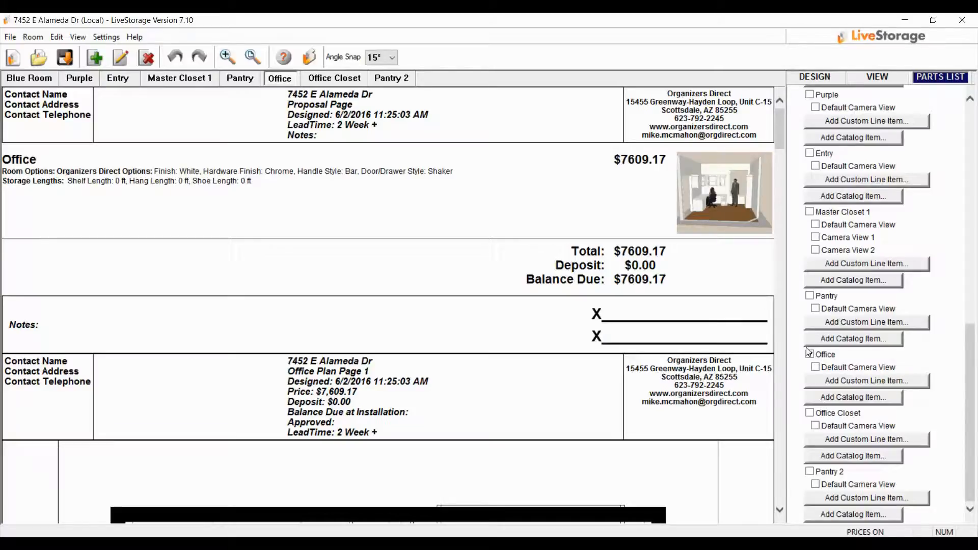
pyautogui.click(839, 401)
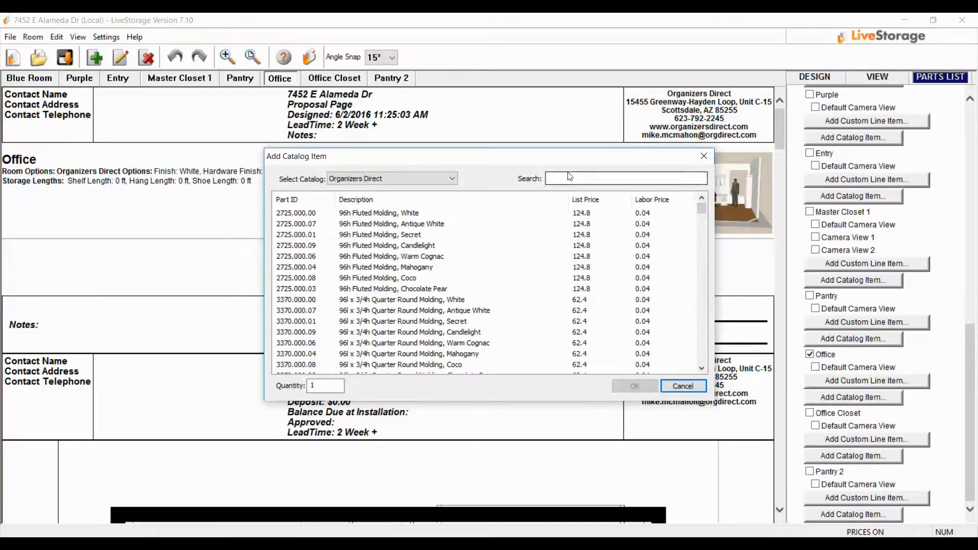
pyautogui.moveTo(703, 208)
pyautogui.mouseDown()
pyautogui.moveTo(701, 291)
pyautogui.moveTo(705, 204)
pyautogui.mouseUp()
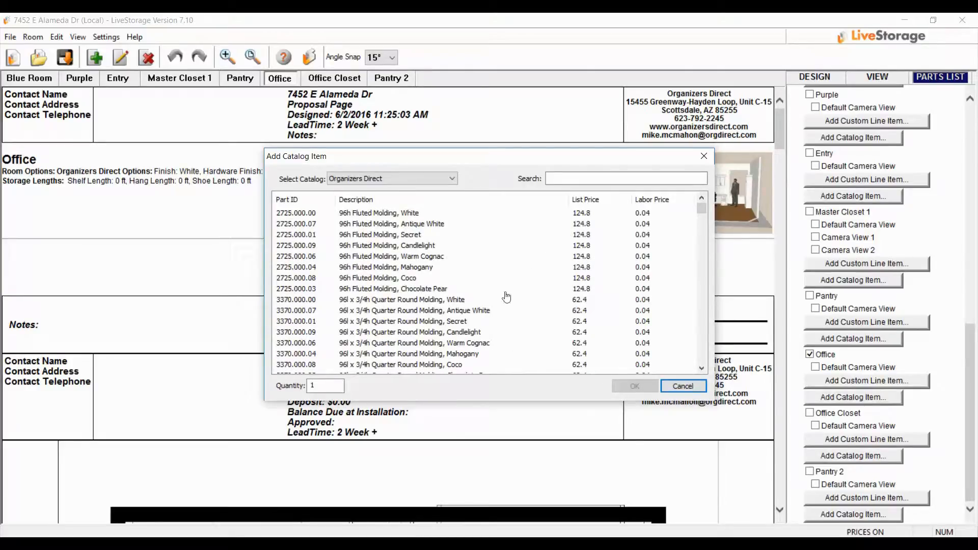
# Add the 96l x 3/4h Quarter Round Molding, White to the Office order with a quantity of 4
pyautogui.click(421, 301)
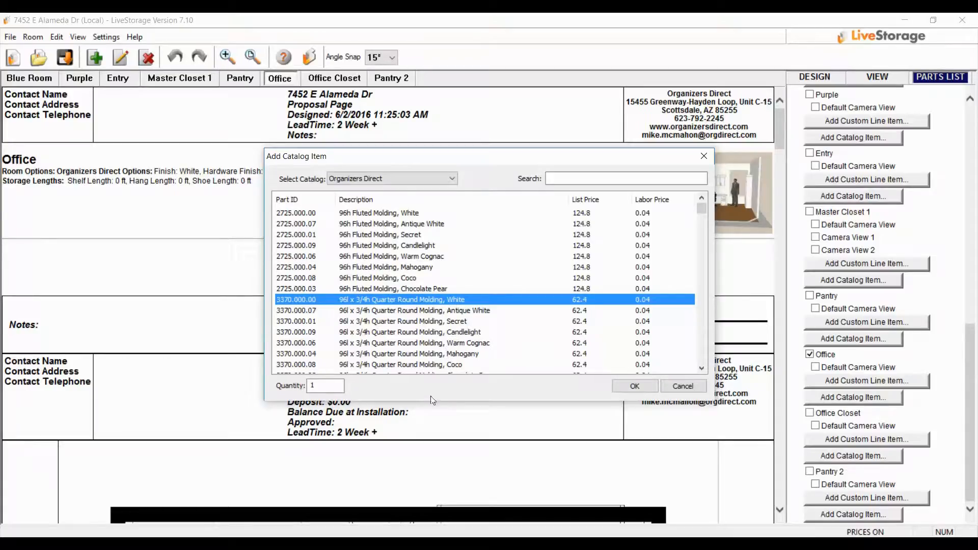
pyautogui.doubleClick(321, 387)
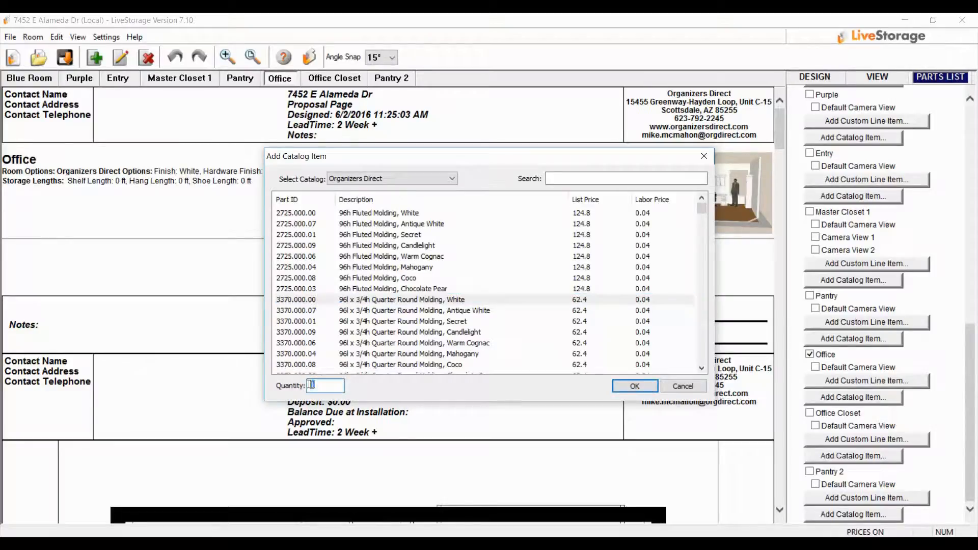
pyautogui.write('4')
pyautogui.click(631, 387)
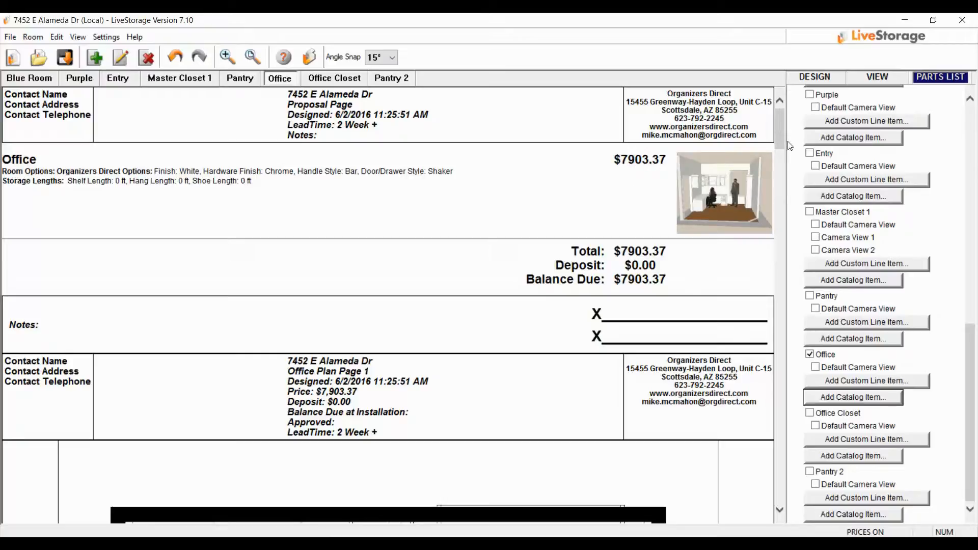
# Review the Office parts list, including its custom line items, taxes and grand totals
pyautogui.moveTo(775, 137); pyautogui.dragTo(775, 497)
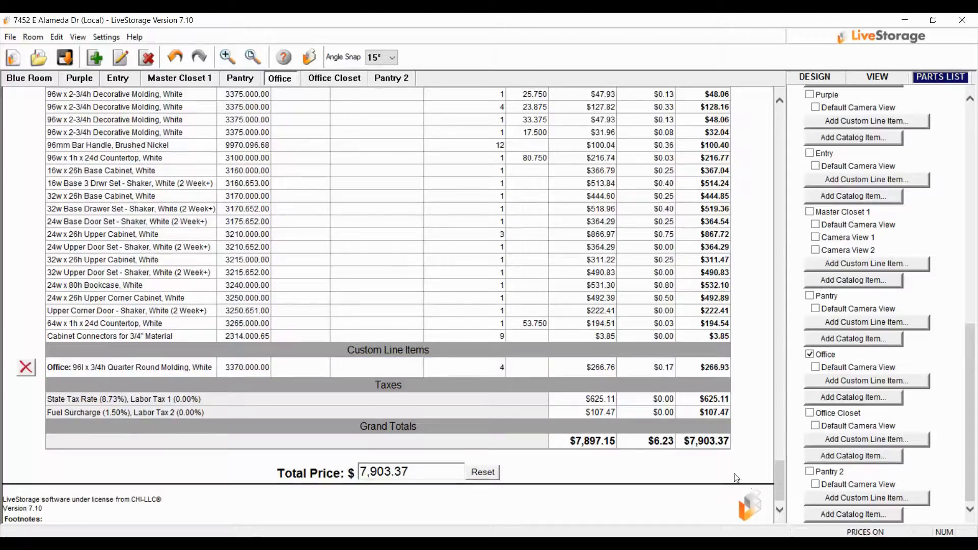
pyautogui.scroll(10, 632, 471)
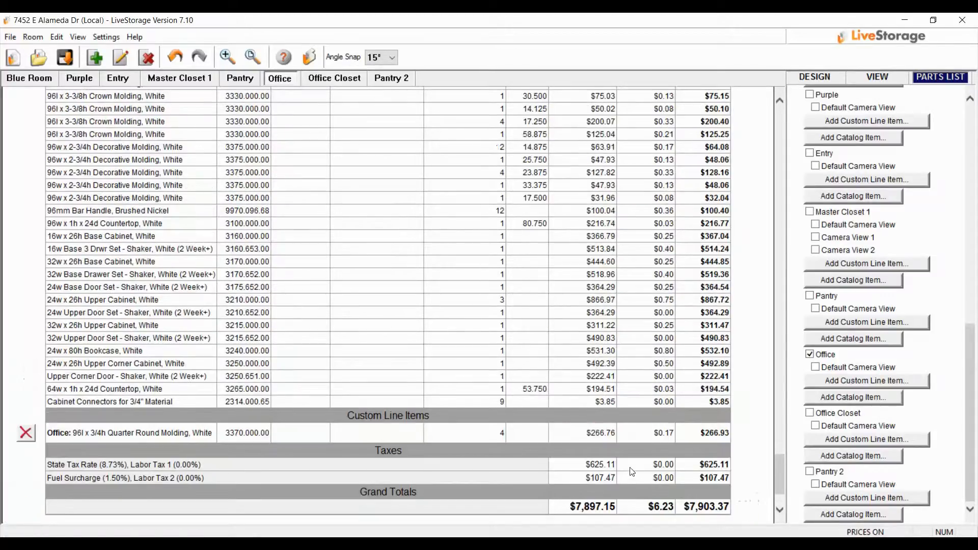
pyautogui.scroll(15, 921, 435)
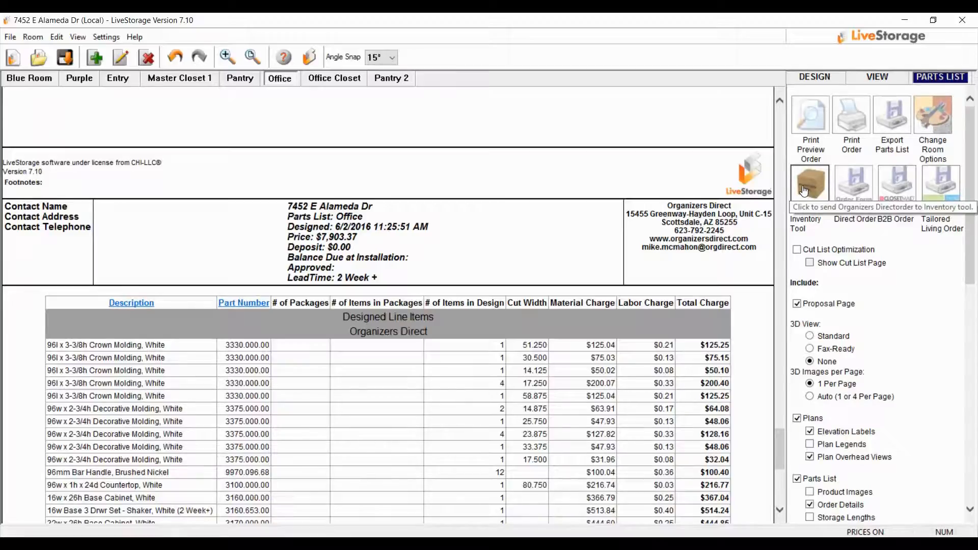
# Search the Organizers Direct catalog for "molding" for the Office room, browse the matches and narrow the search to "molding white"
pyautogui.scroll(-5, 796, 243)
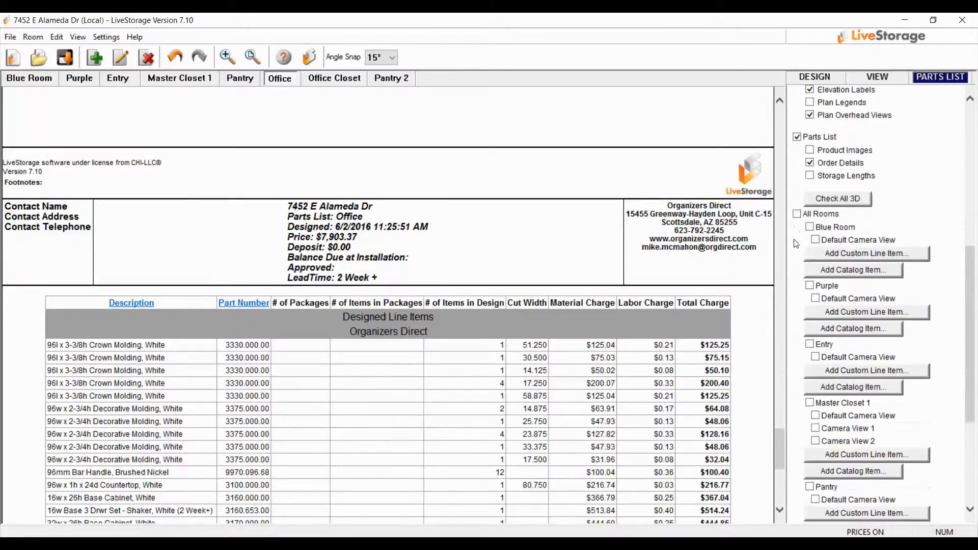
pyautogui.scroll(-3, 796, 243)
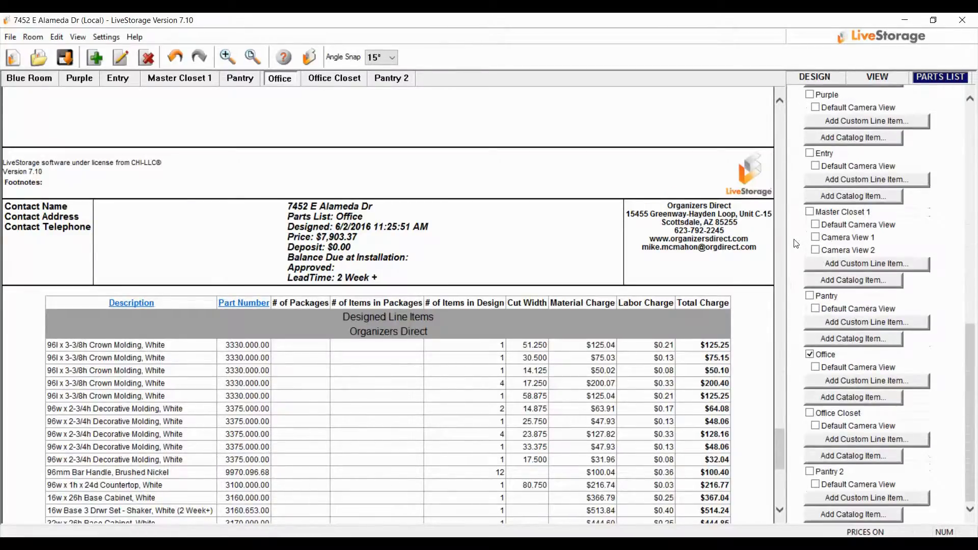
pyautogui.click(848, 400)
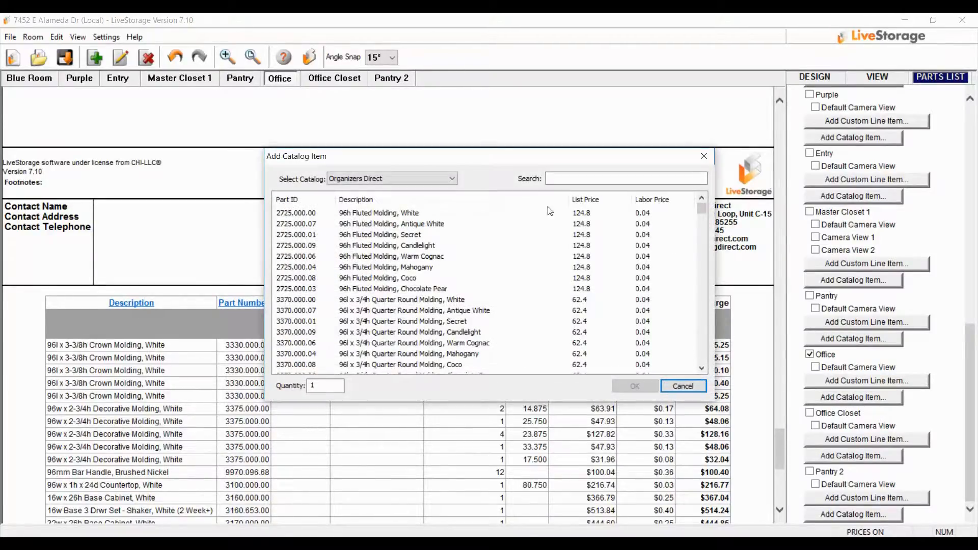
pyautogui.click(576, 178)
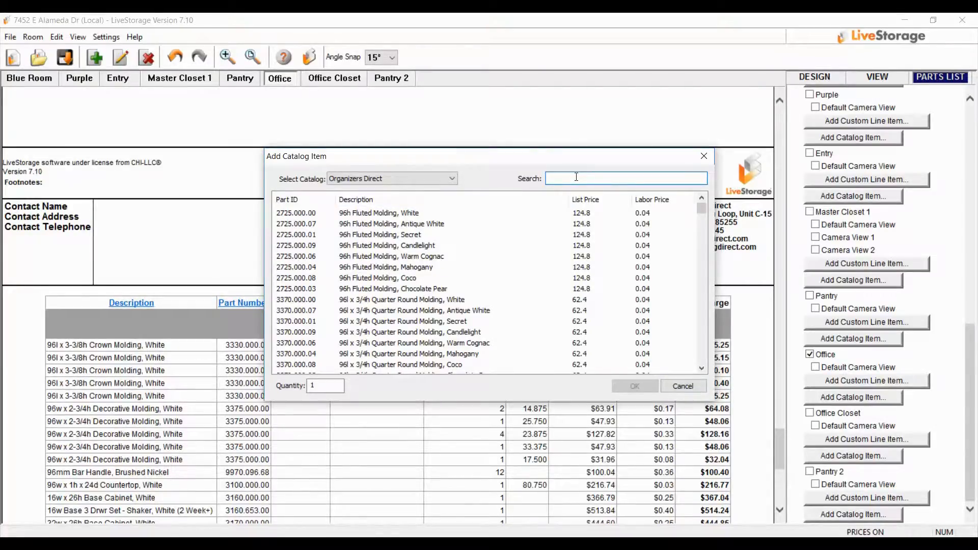
pyautogui.write('molding')
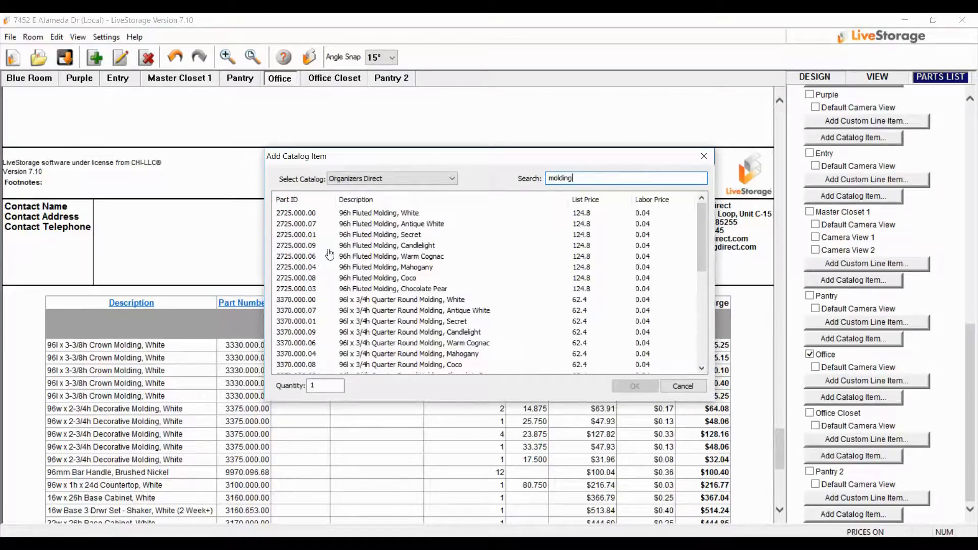
pyautogui.scroll(-3, 397, 317)
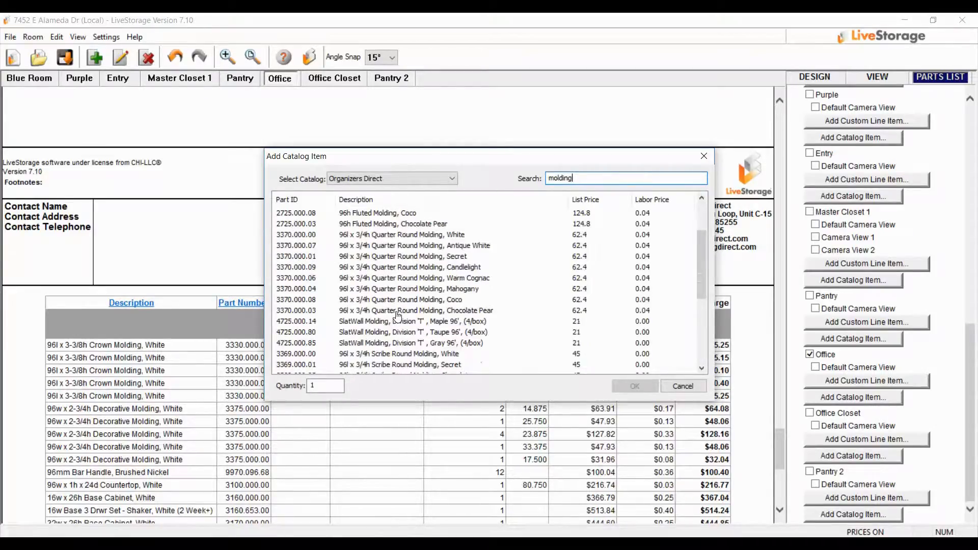
pyautogui.scroll(-4, 404, 346)
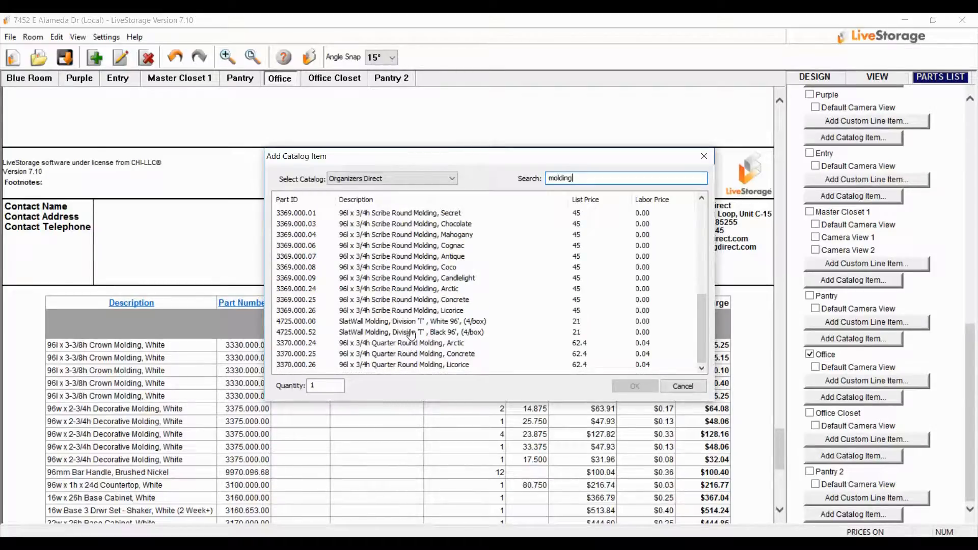
pyautogui.scroll(7, 460, 239)
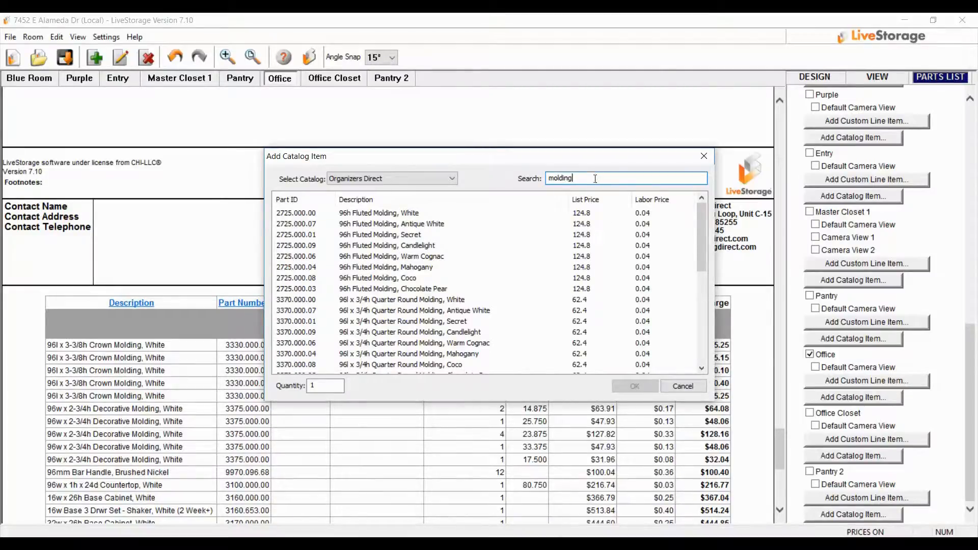
pyautogui.write('white')
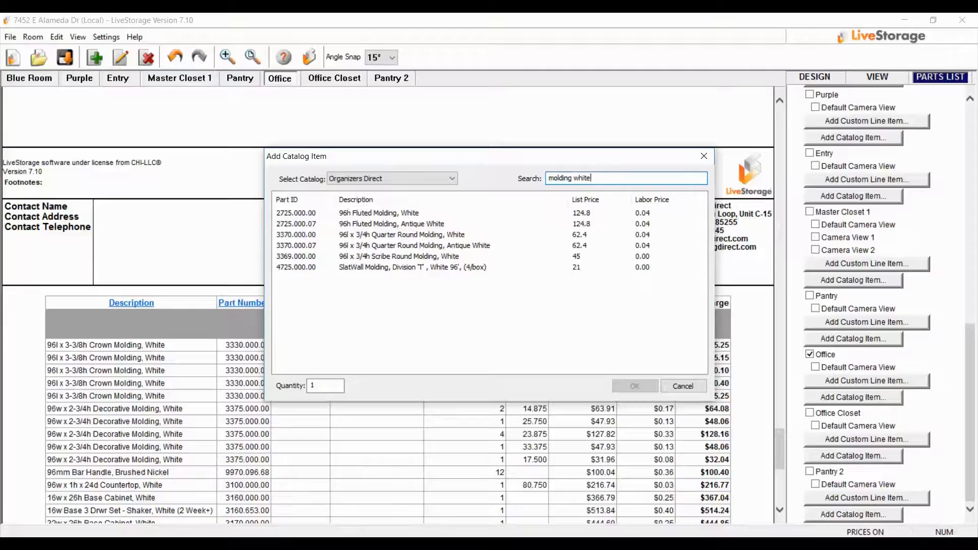
# Search the catalog for "white sample" instead and add one Sample Front - RP, White to the Office order
pyautogui.moveTo(595, 178); pyautogui.dragTo(496, 175)
pyautogui.write('white s')
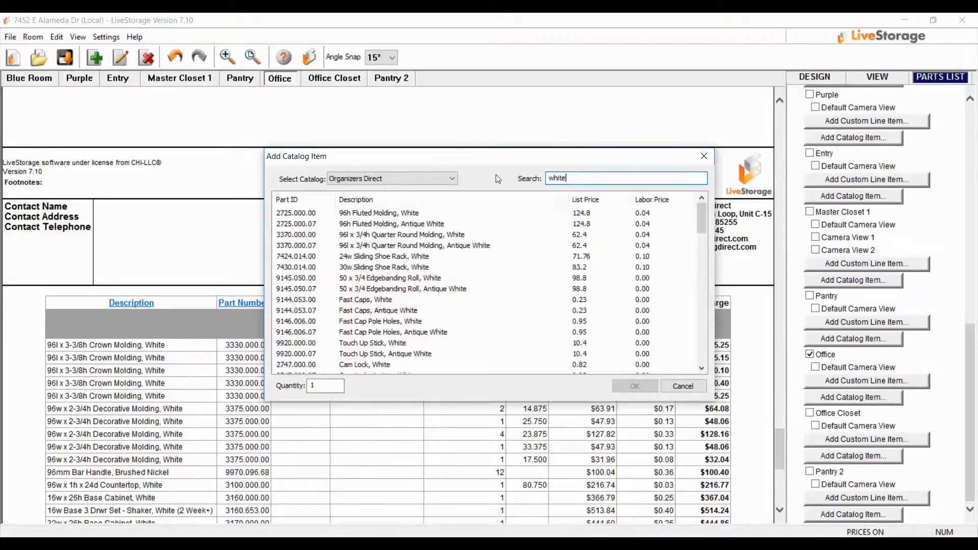
pyautogui.write('ample')
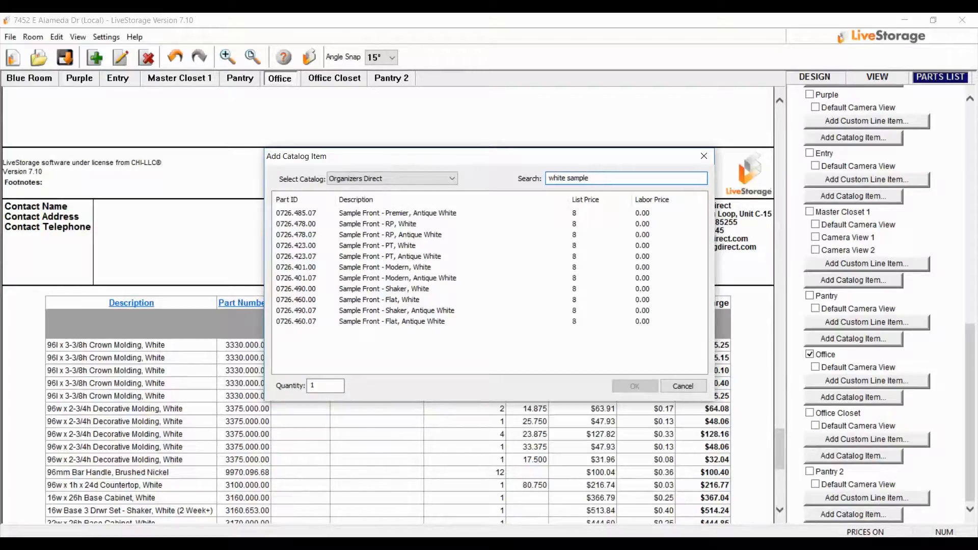
pyautogui.click(360, 229)
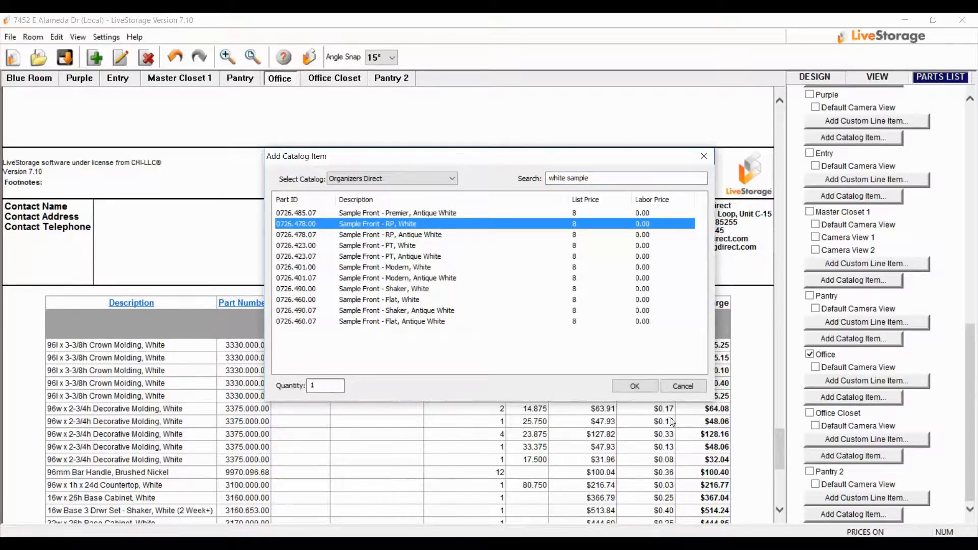
pyautogui.click(634, 385)
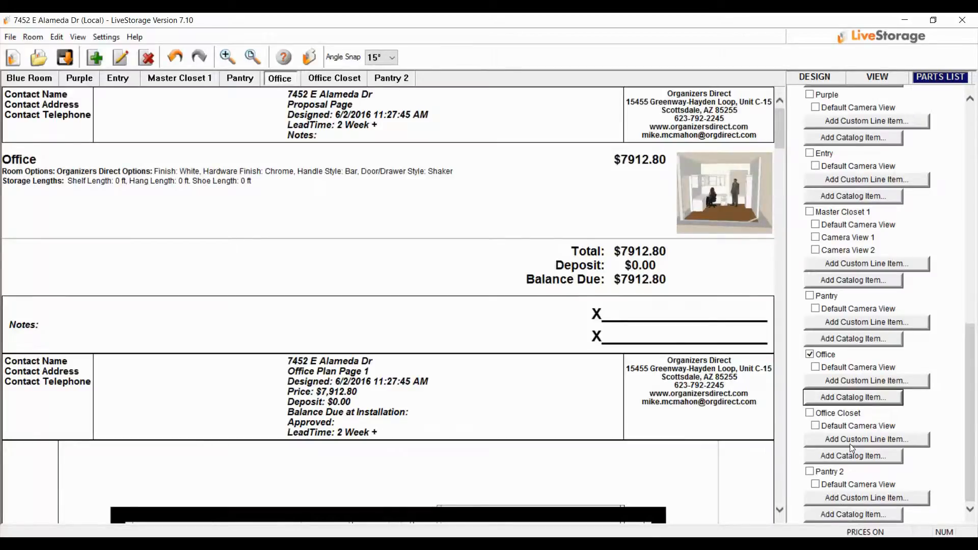
# Find "white sample" in the Office room's catalog items and add one Sample Front - Shaker, White
pyautogui.click(836, 397)
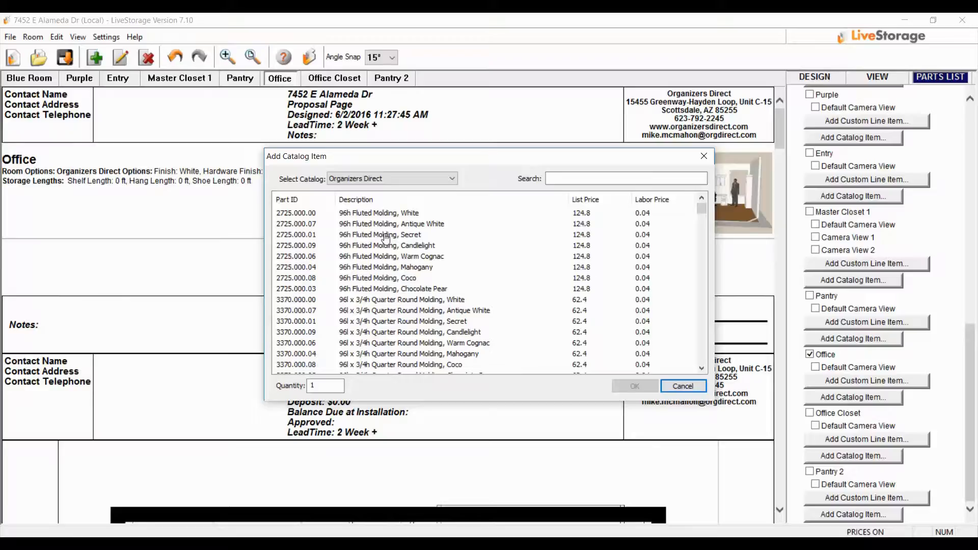
pyautogui.click(559, 177)
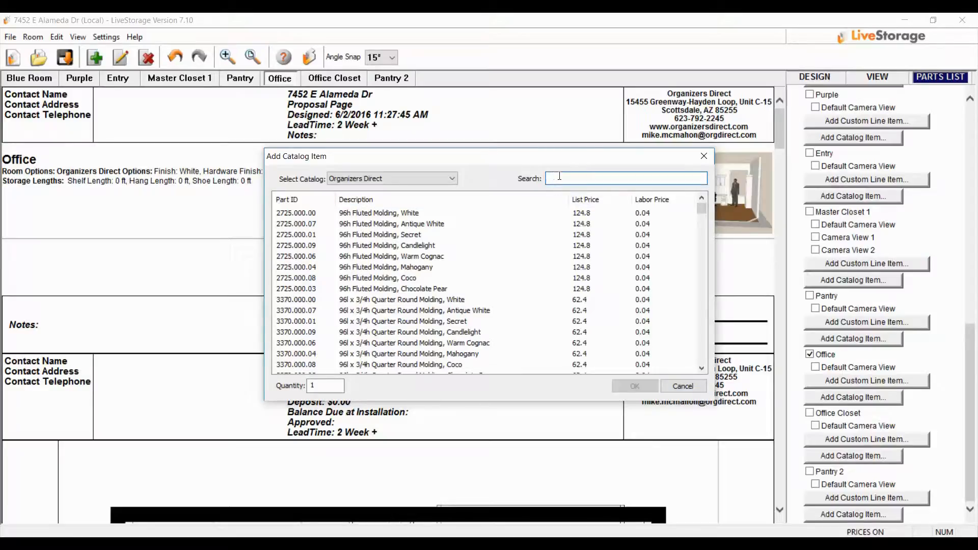
pyautogui.write('white ')
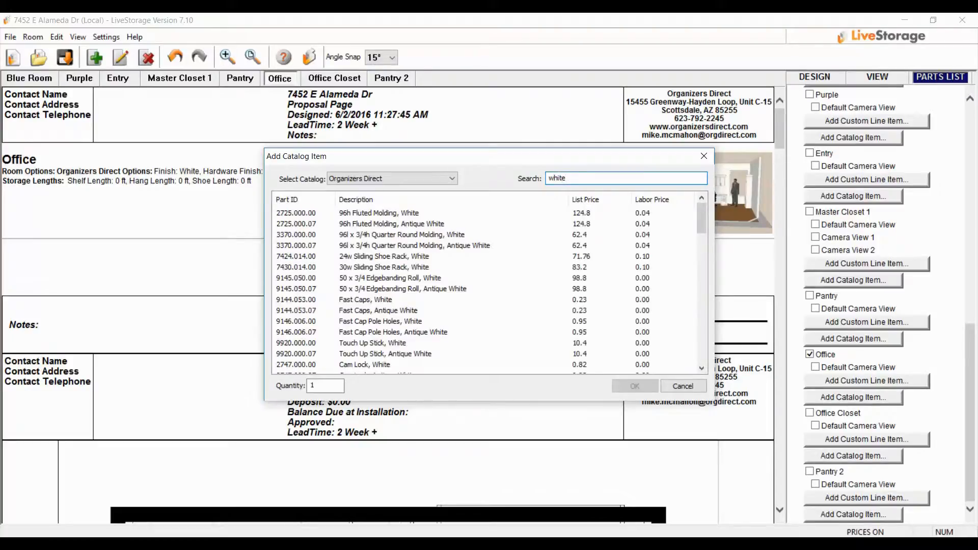
pyautogui.write('sample')
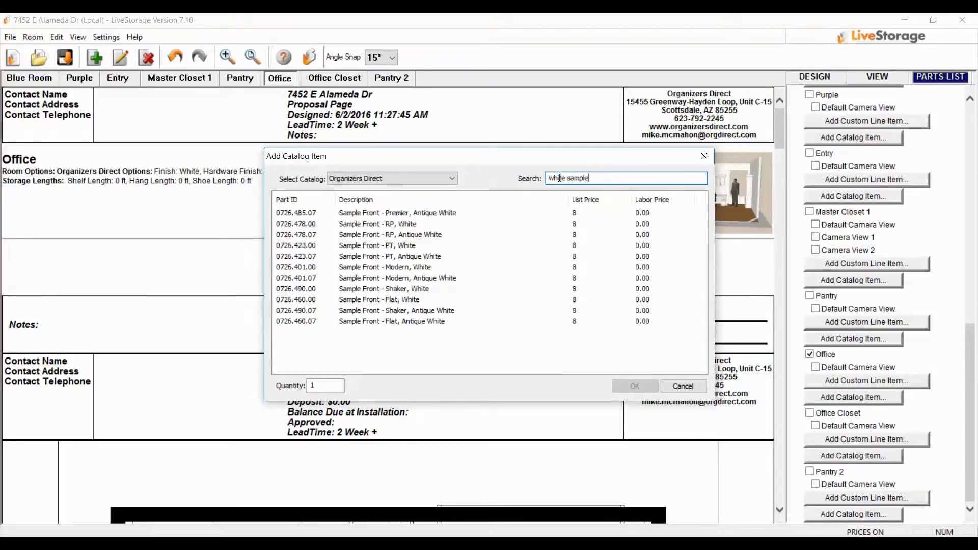
pyautogui.click(402, 289)
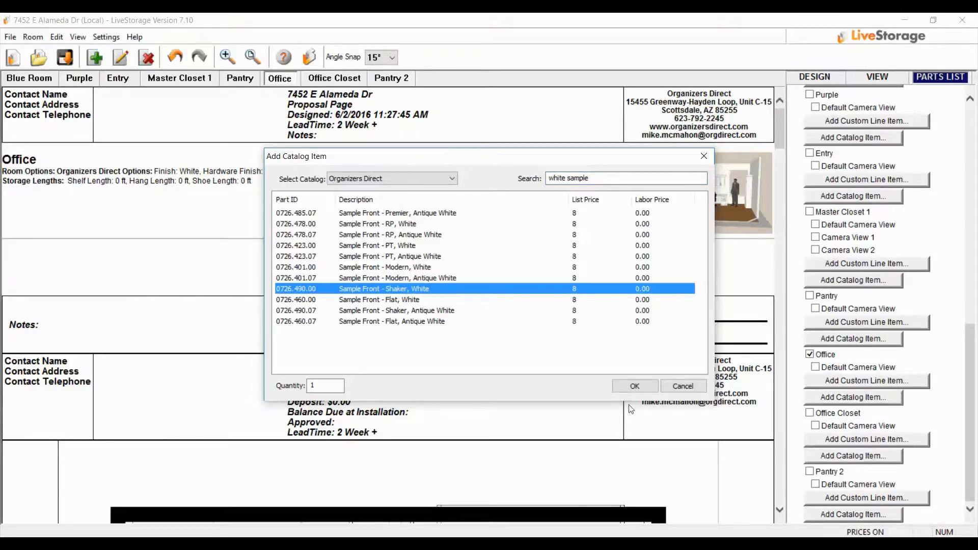
pyautogui.click(635, 387)
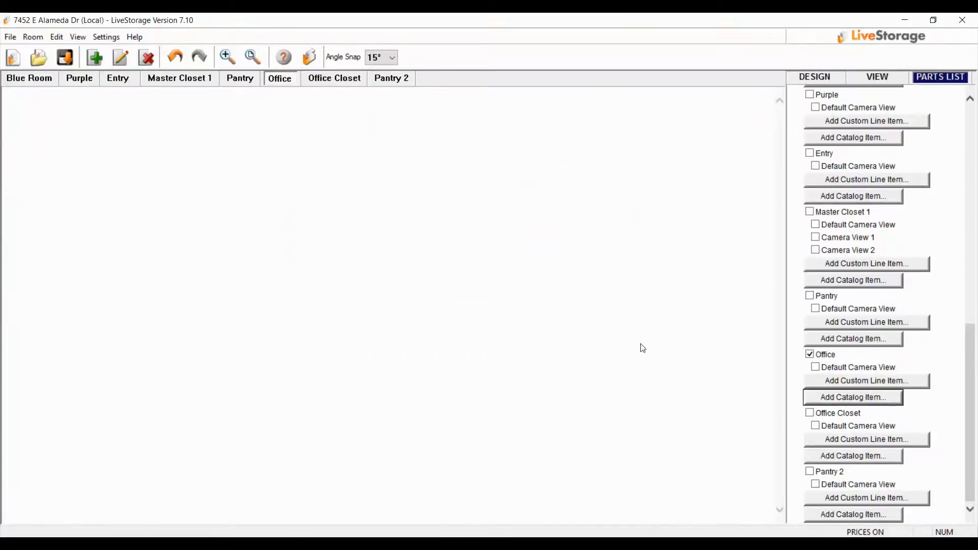
# Search the Organizers Direct catalog for "templ" among the items available for the Office room
pyautogui.scroll(-15, 585, 336)
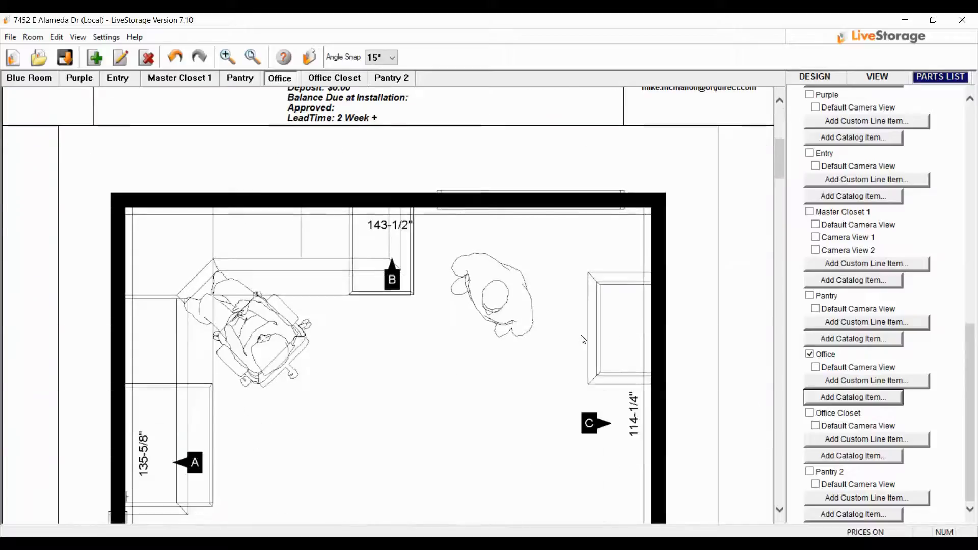
pyautogui.scroll(10, 581, 340)
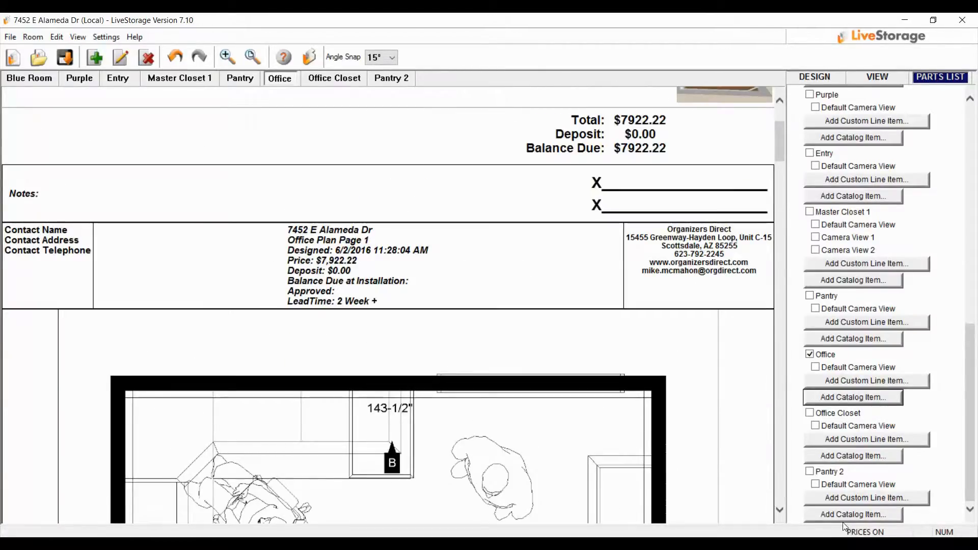
pyautogui.click(830, 397)
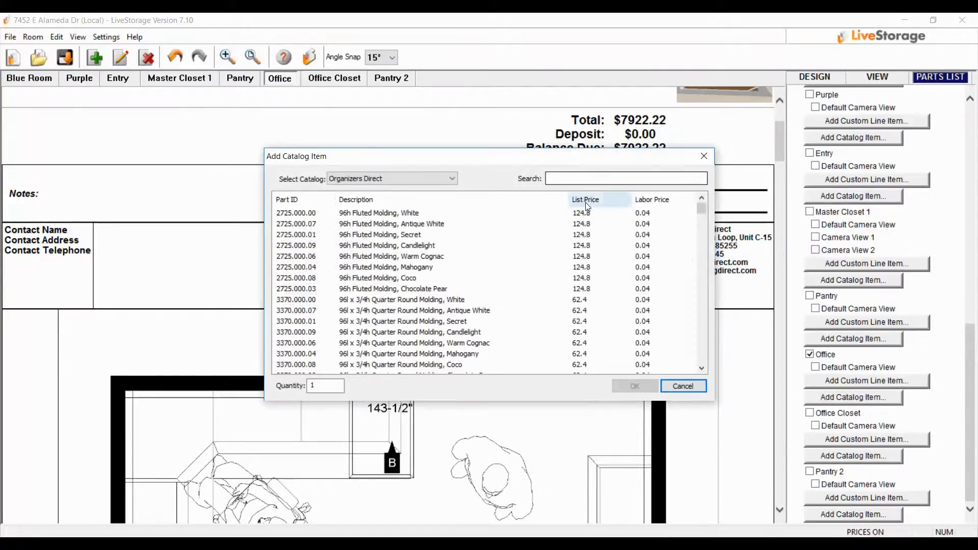
pyautogui.click(583, 180)
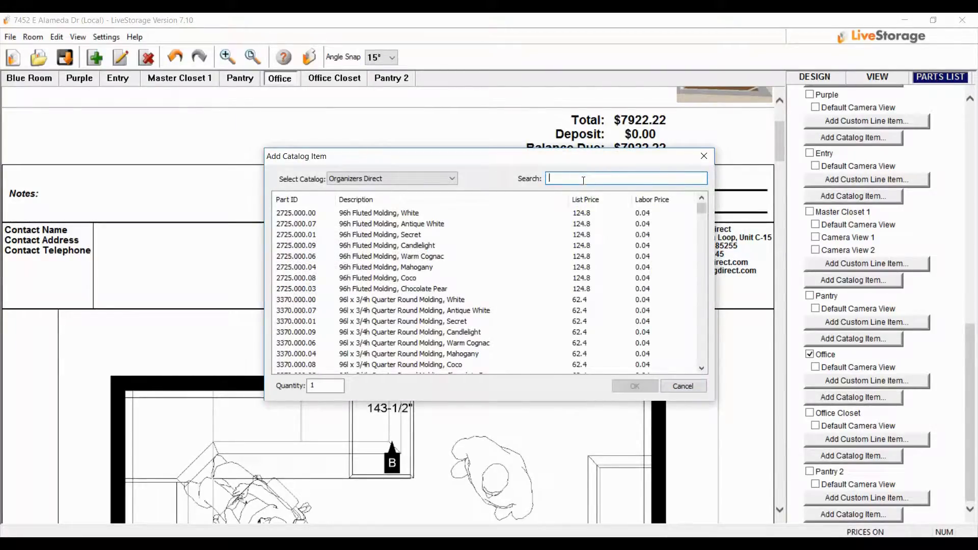
pyautogui.write('templ')
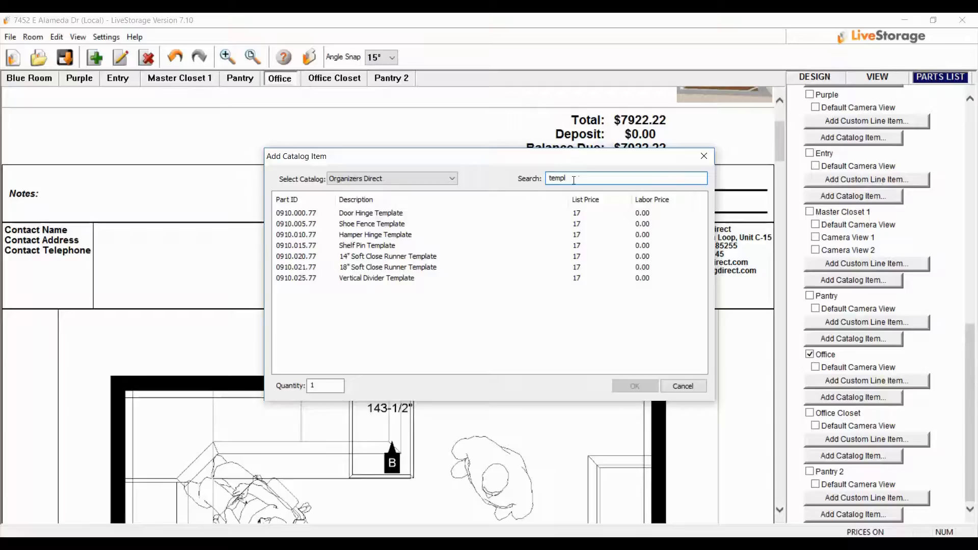
# Search the catalog for "giz" instead, then clear the search
pyautogui.moveTo(573, 180); pyautogui.dragTo(498, 139)
pyautogui.write('gi')
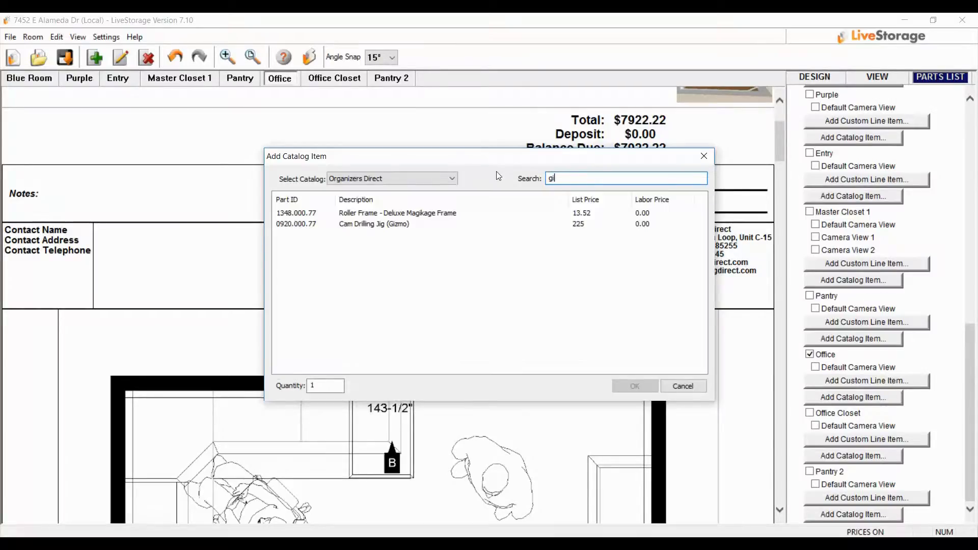
pyautogui.write('z')
pyautogui.press('BackSpace')
pyautogui.press('BackSpace')
pyautogui.press('BackSpace')
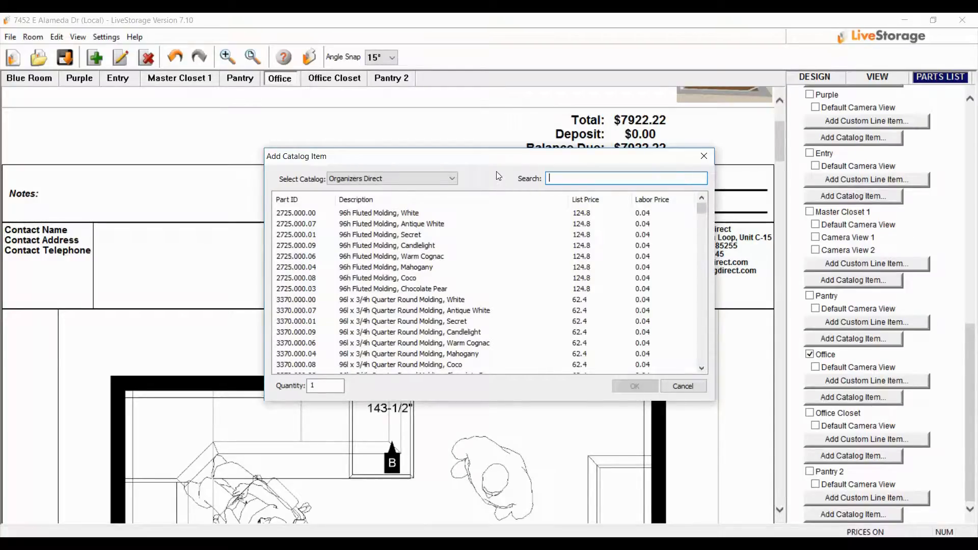
# Search the catalog for "supp" and add two Desk Support, Steel items to the Office order
pyautogui.write('suppo')
pyautogui.press('BackSpace')
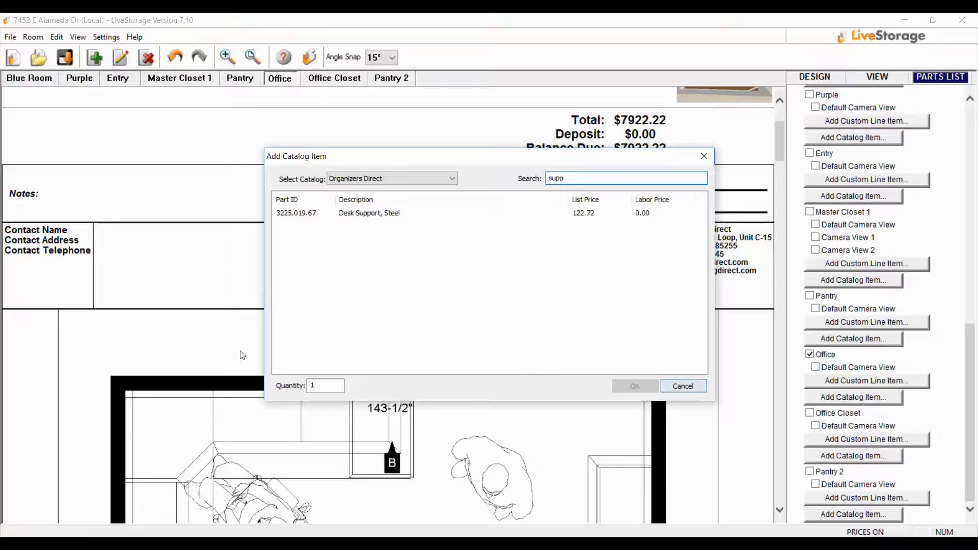
pyautogui.moveTo(323, 386); pyautogui.dragTo(291, 383)
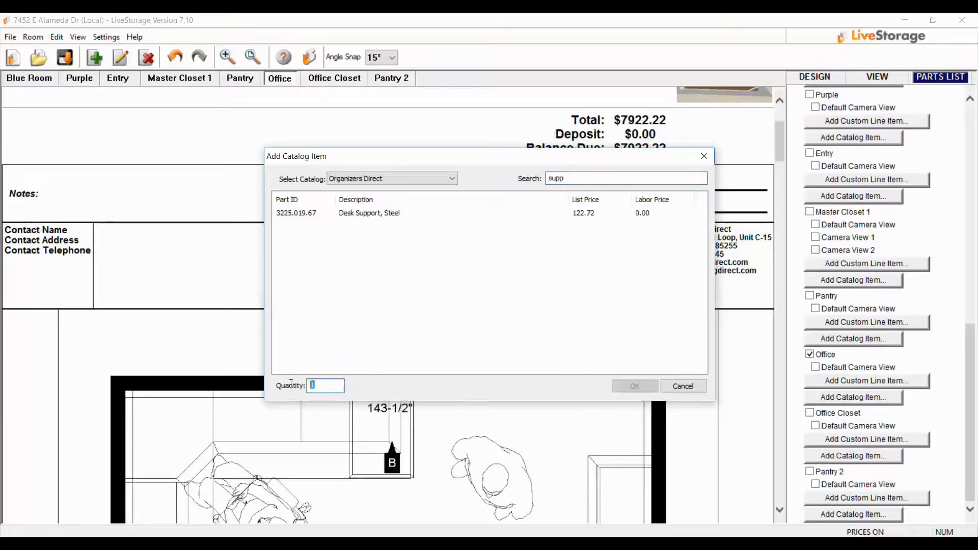
pyautogui.write('2')
pyautogui.click(392, 214)
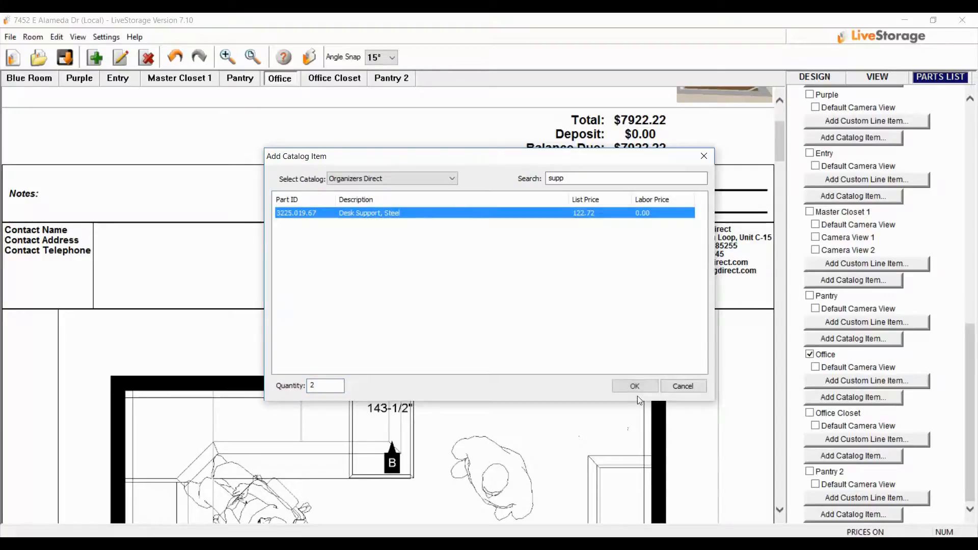
pyautogui.click(636, 385)
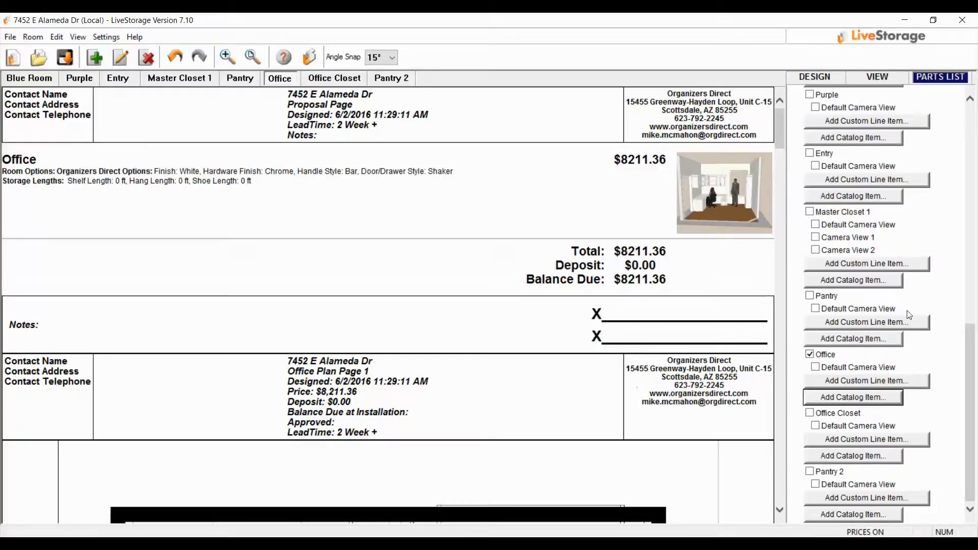
# Open the Office order in the Inventory Tool
pyautogui.scroll(-10, 623, 396)
pyautogui.scroll(-15, 600, 419)
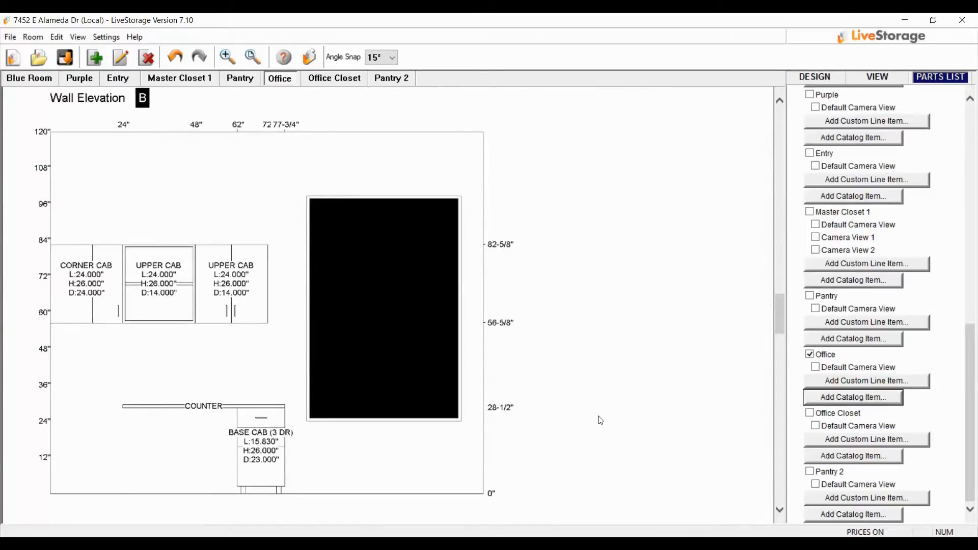
pyautogui.scroll(6, 600, 420)
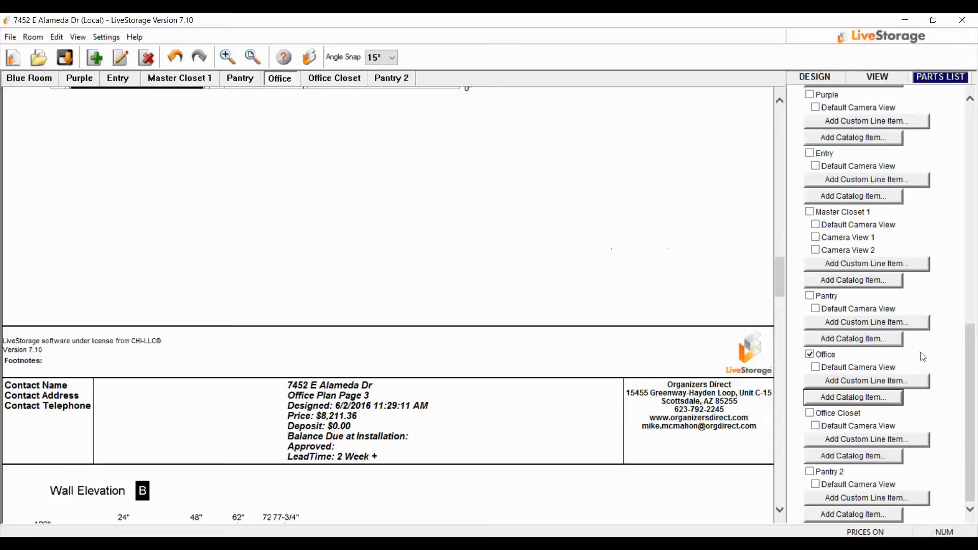
pyautogui.scroll(10, 866, 334)
pyautogui.scroll(3, 865, 335)
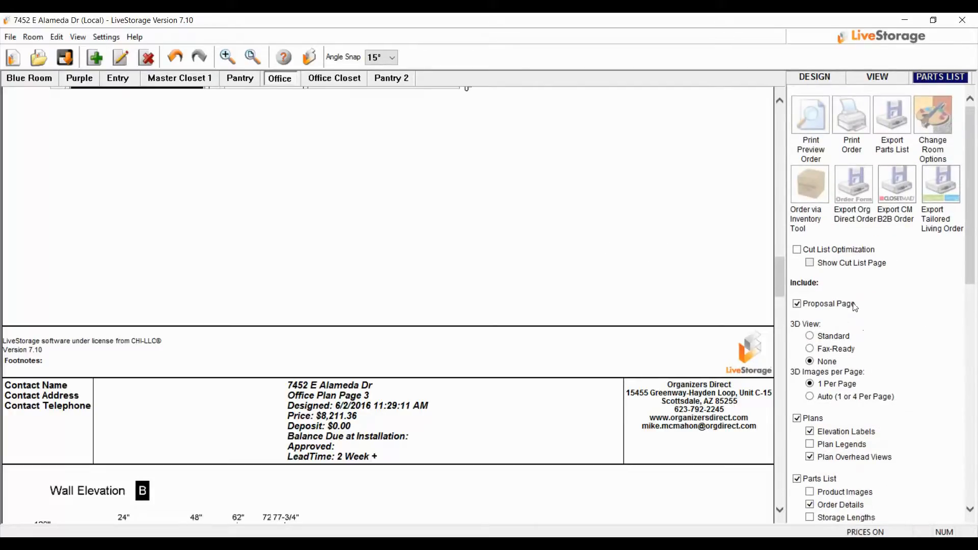
pyautogui.click(811, 190)
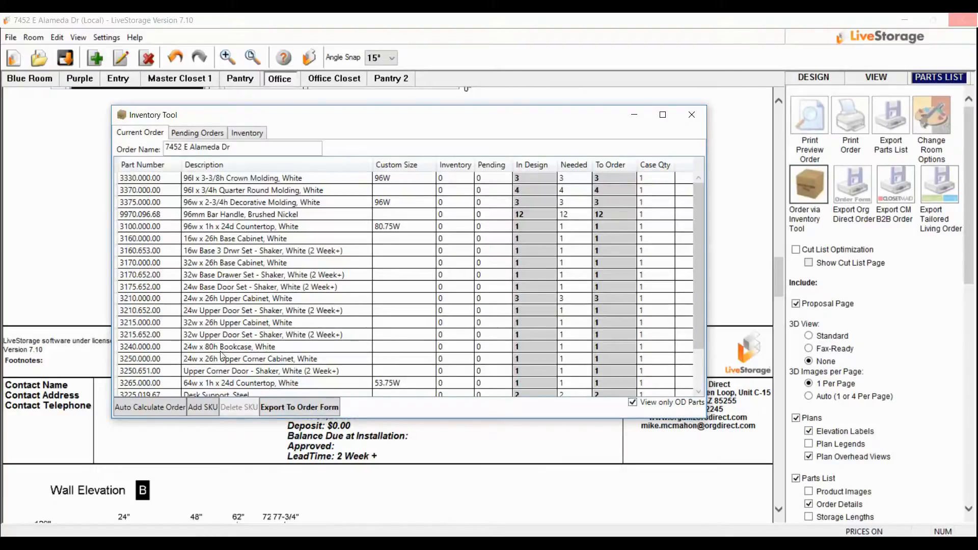
# Start adding a SKU to the current order and search the Organizers Direct catalog for "white sample"
pyautogui.click(203, 406)
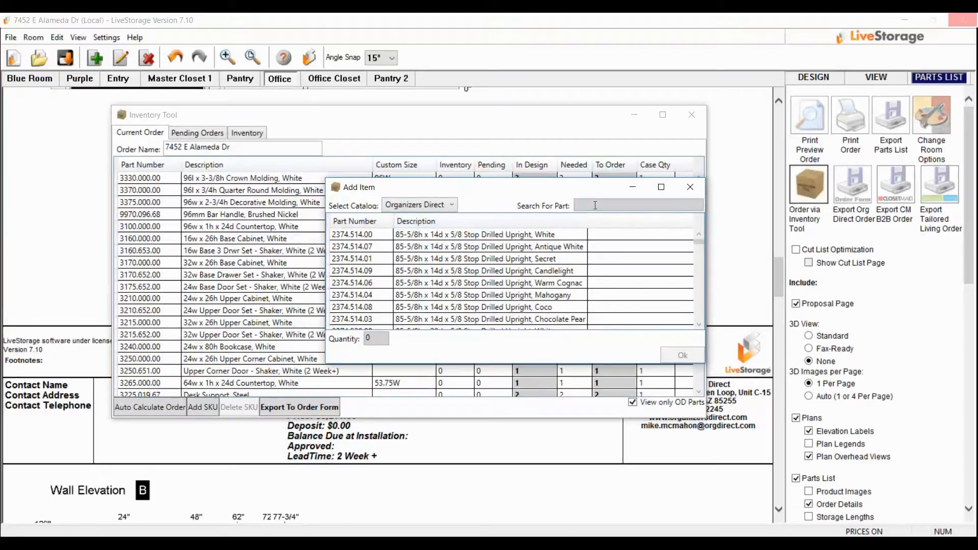
pyautogui.click(596, 205)
pyautogui.write('whie')
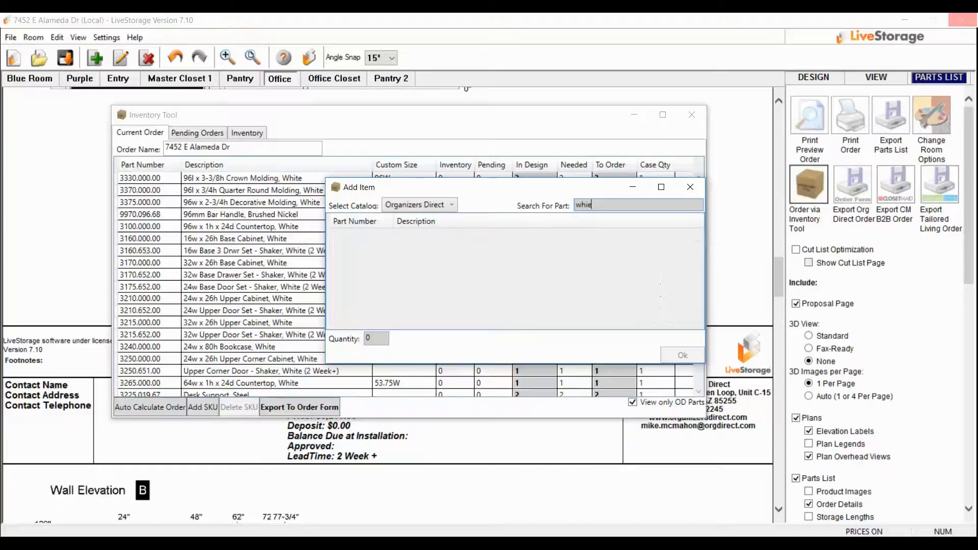
pyautogui.press('BackSpace')
pyautogui.write('te sample')
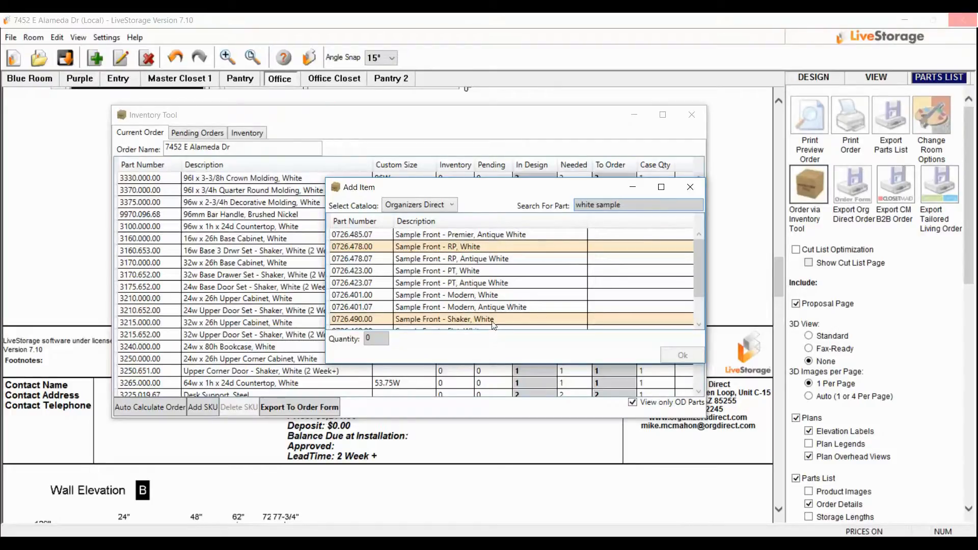
# Add one Sample Front - PT, White to the current order and auto-calculate the order quantities
pyautogui.click(453, 274)
pyautogui.click(364, 339)
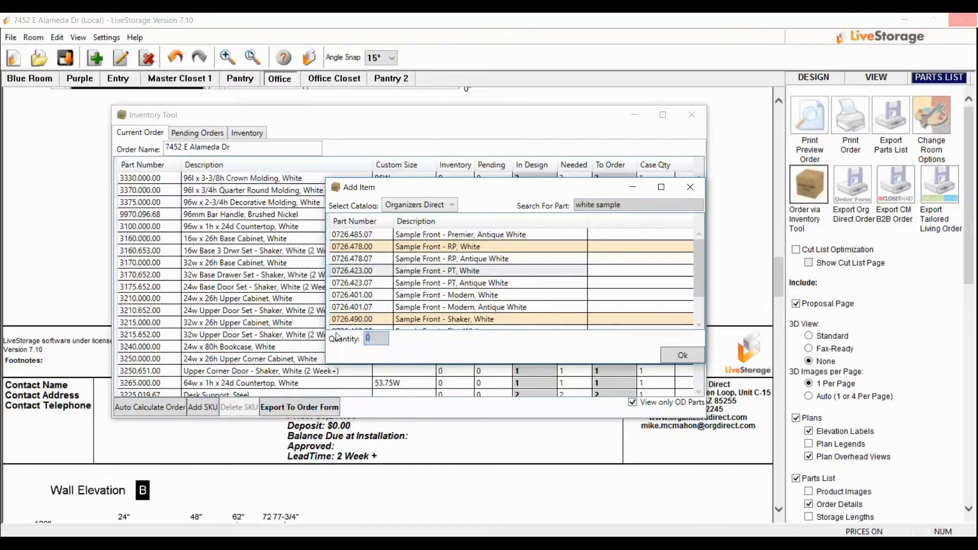
pyautogui.write('1')
pyautogui.click(674, 353)
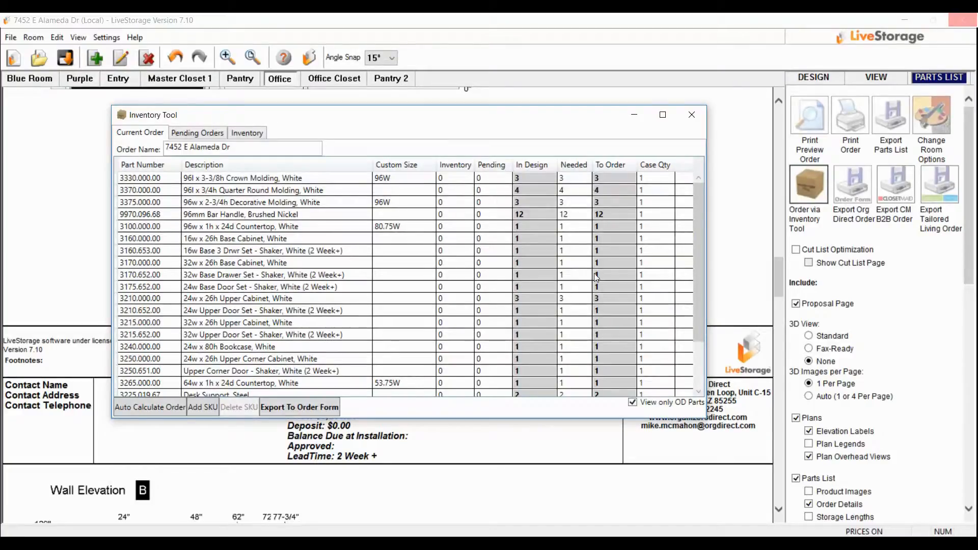
pyautogui.scroll(-2, 465, 313)
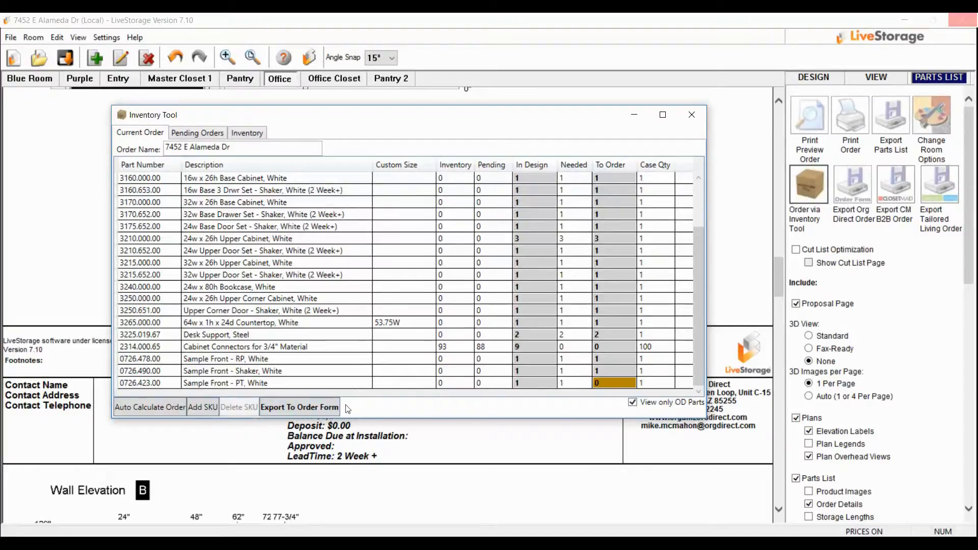
pyautogui.click(147, 406)
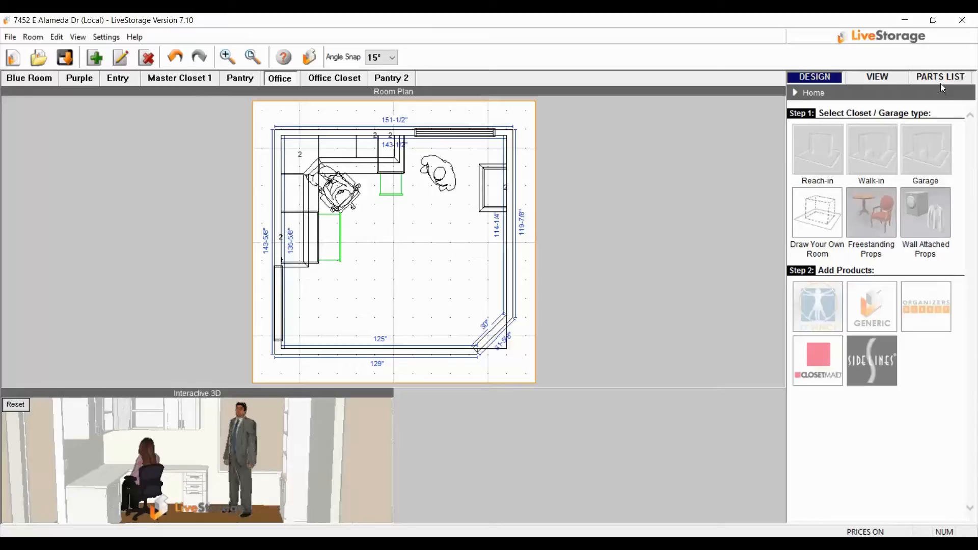
# Regenerate the Office parts list and look through its plan and wall elevation pages
pyautogui.click(940, 79)
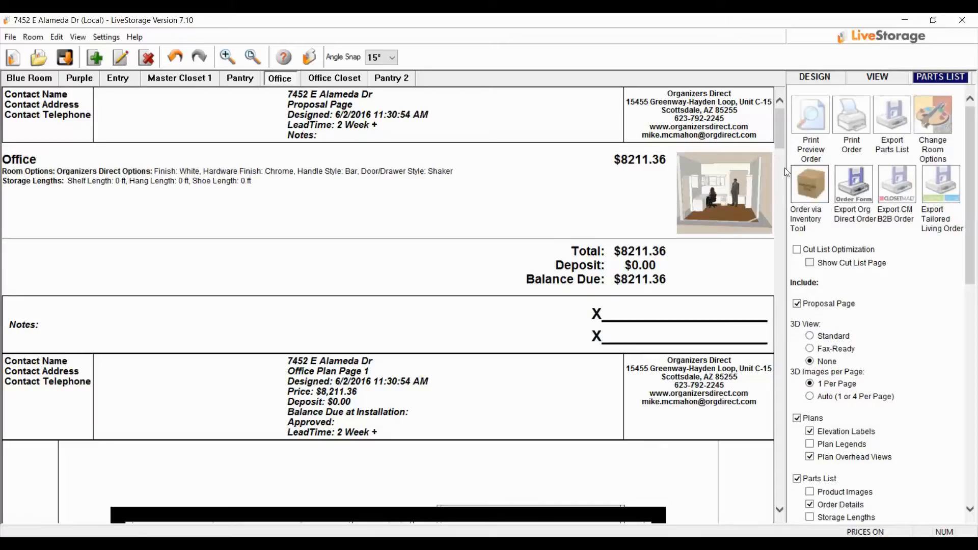
pyautogui.scroll(-6, 568, 410)
pyautogui.scroll(-3, 568, 410)
pyautogui.scroll(1, 563, 397)
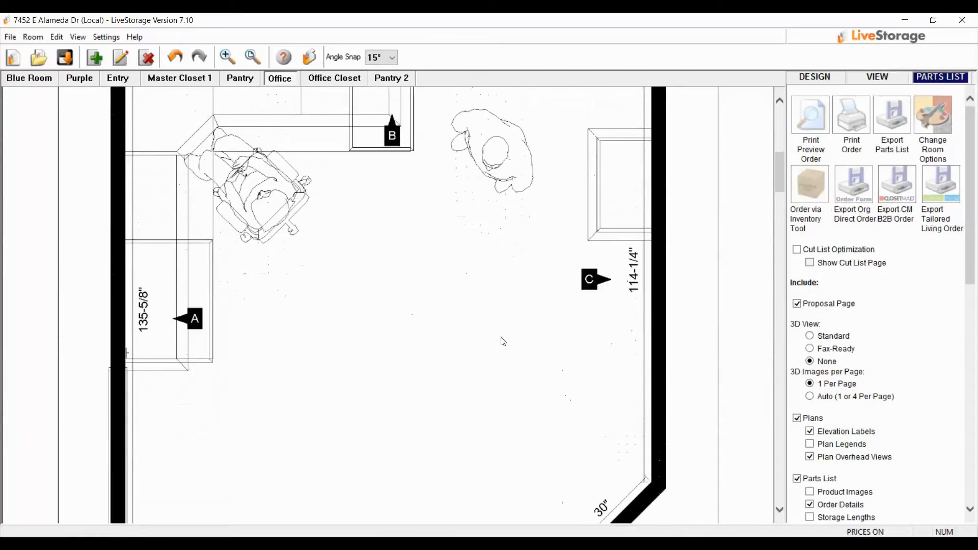
pyautogui.scroll(-10, 502, 343)
pyautogui.scroll(-15, 554, 335)
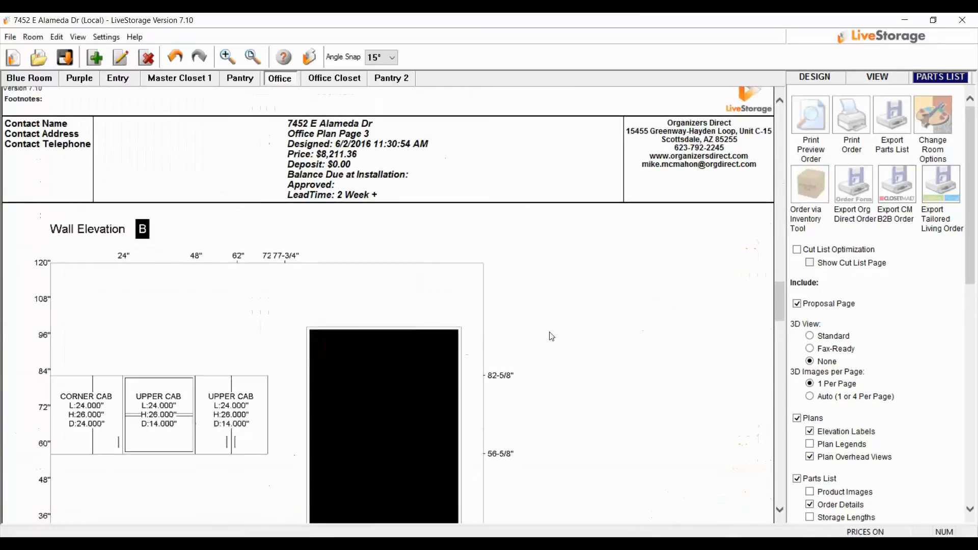